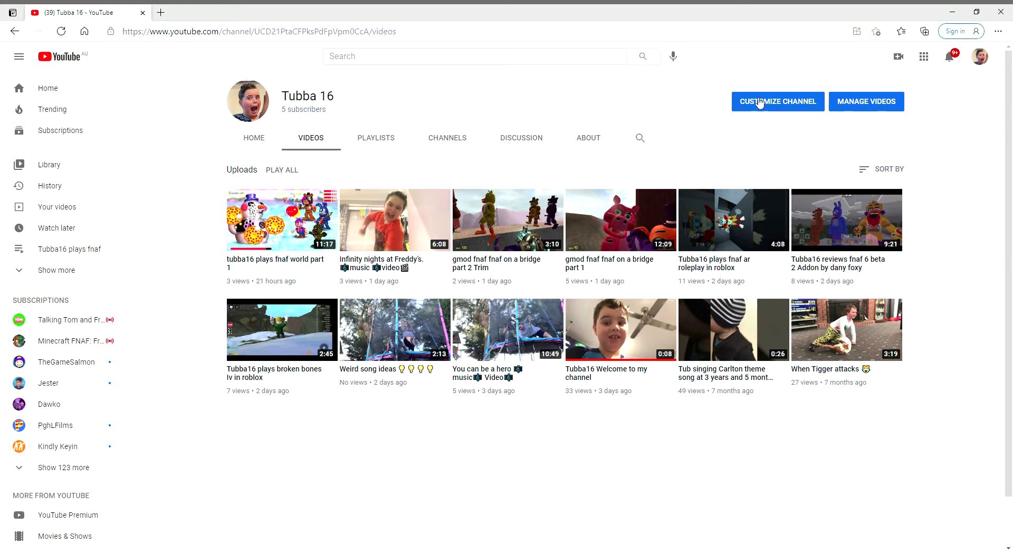
# Upload the video file tubba16 intro.mkv from the channel's content page in YouTube Studio.
pyautogui.click(788, 106)
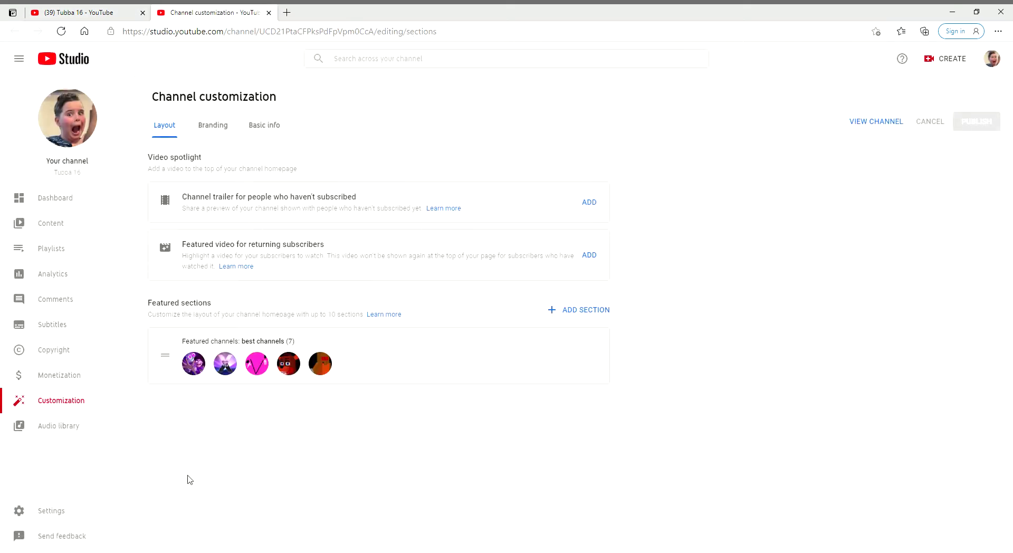
pyautogui.click(70, 222)
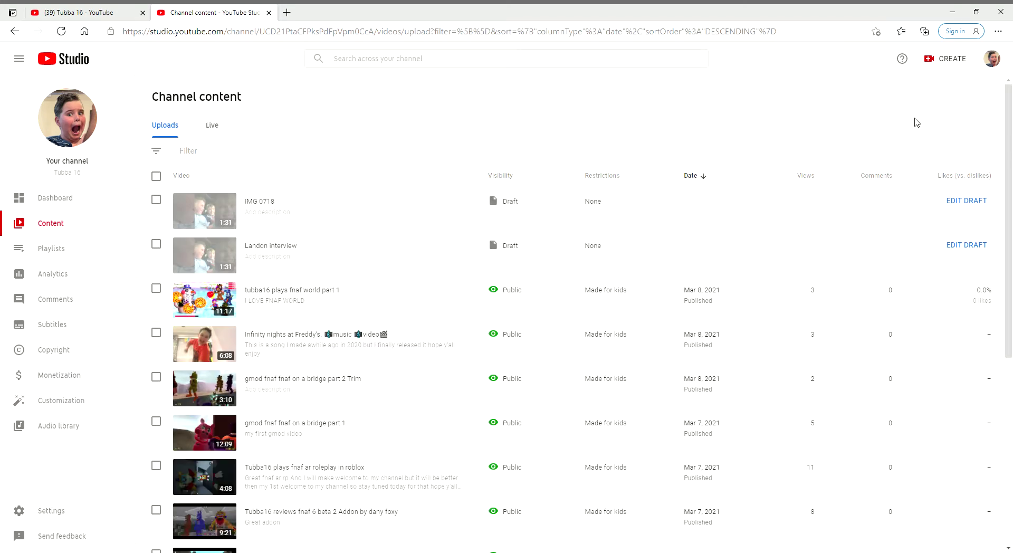
pyautogui.click(946, 58)
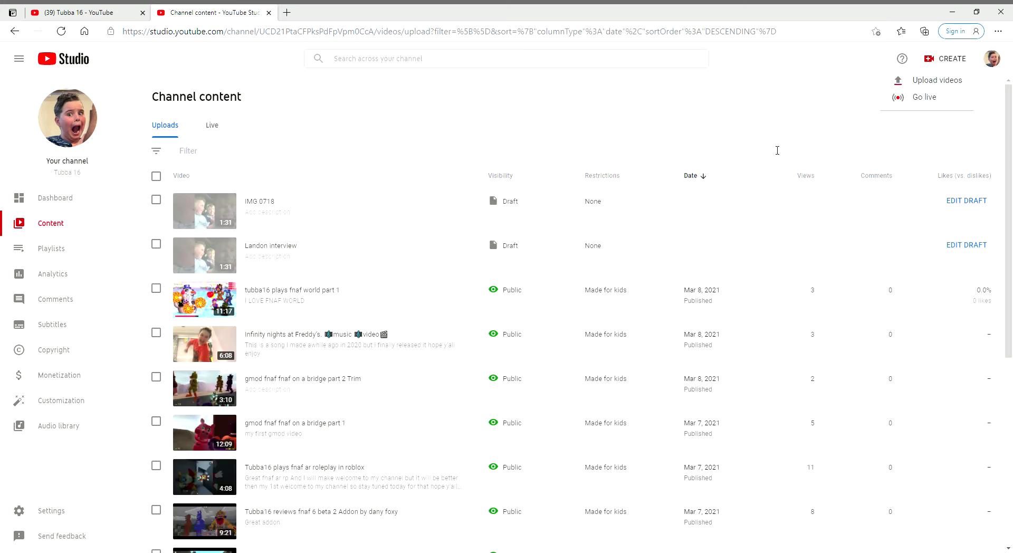
pyautogui.click(922, 83)
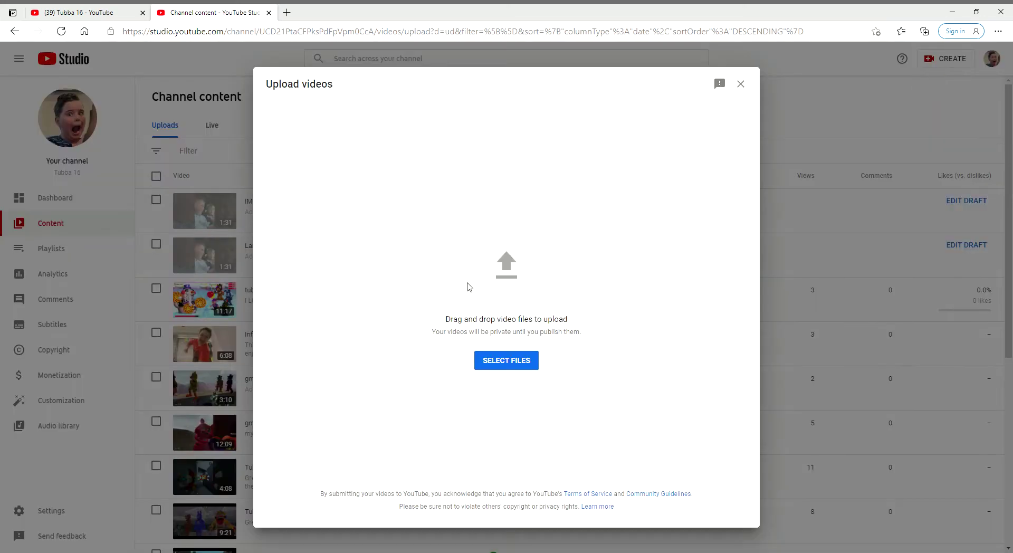
pyautogui.click(503, 366)
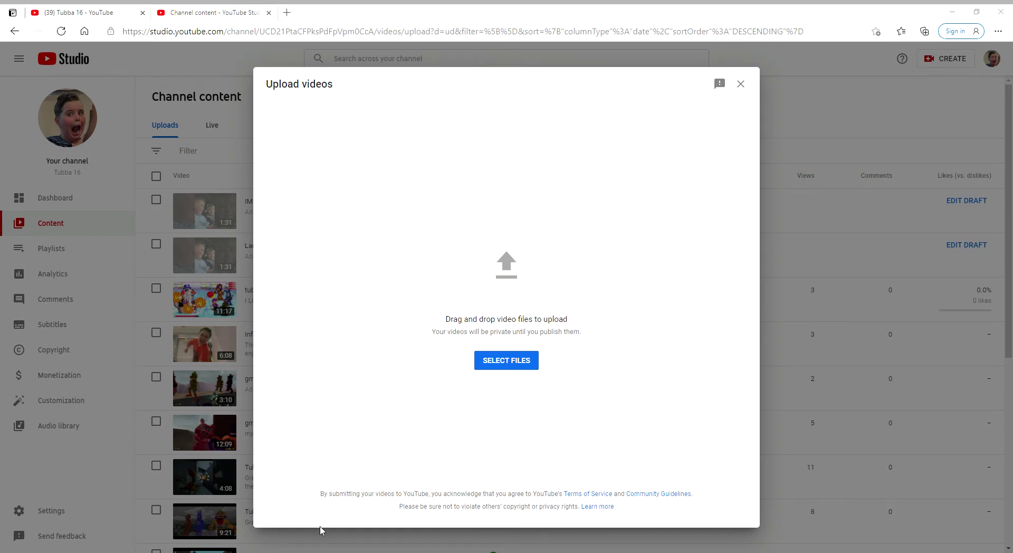
pyautogui.moveTo(422, 545); pyautogui.dragTo(375, 249)
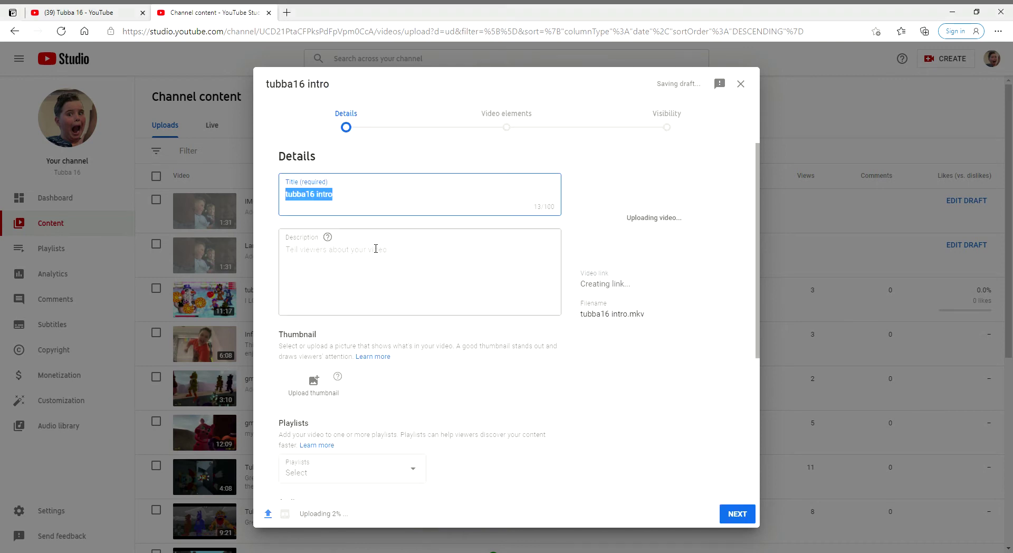
# Replace the uploaded video's title with "new intro".
pyautogui.click(394, 205)
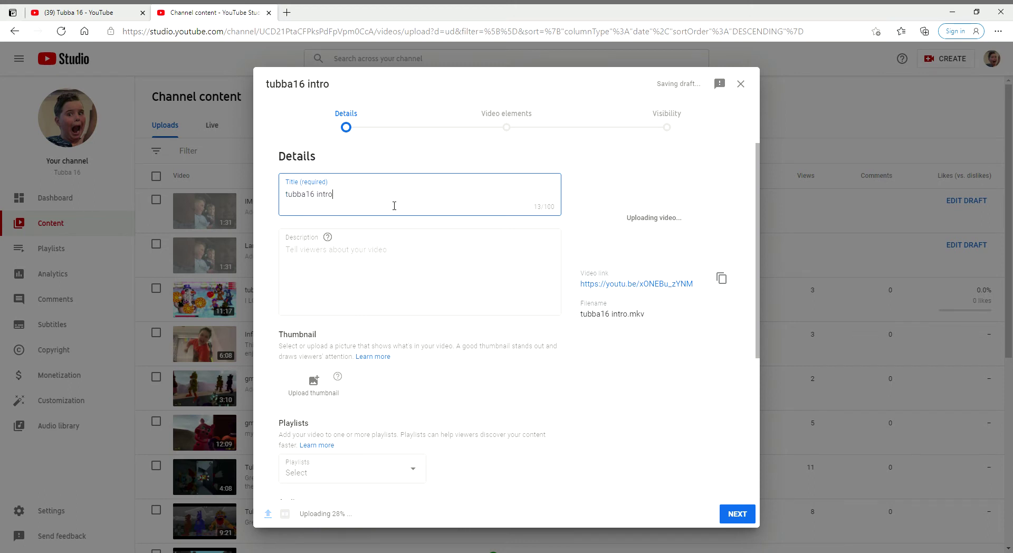
pyautogui.press('BackSpace')
pyautogui.press('BackSpace')
pyautogui.press('BackSpace')
pyautogui.press('BackSpace')
pyautogui.press('BackSpace')
pyautogui.press('BackSpace')
pyautogui.press('BackSpace')
pyautogui.press('BackSpace')
pyautogui.press('BackSpace')
pyautogui.press('BackSpace')
pyautogui.press('BackSpace')
pyautogui.press('BackSpace')
pyautogui.press('BackSpace')
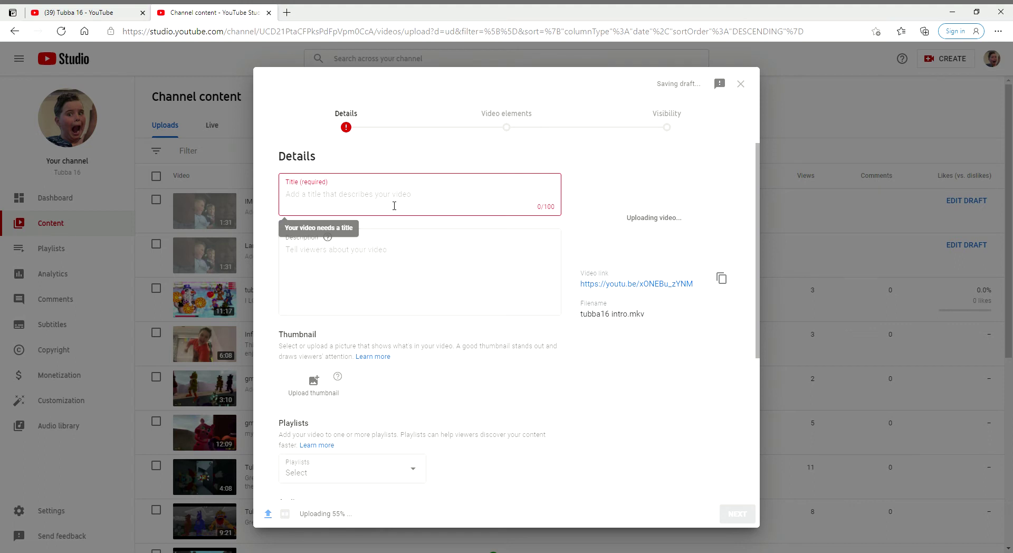
pyautogui.write('I')
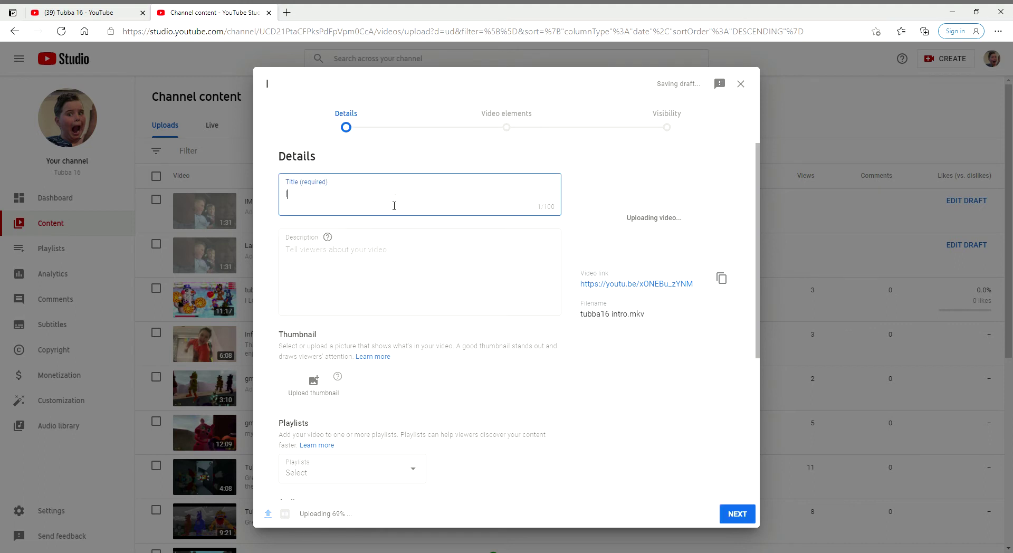
pyautogui.press('BackSpace')
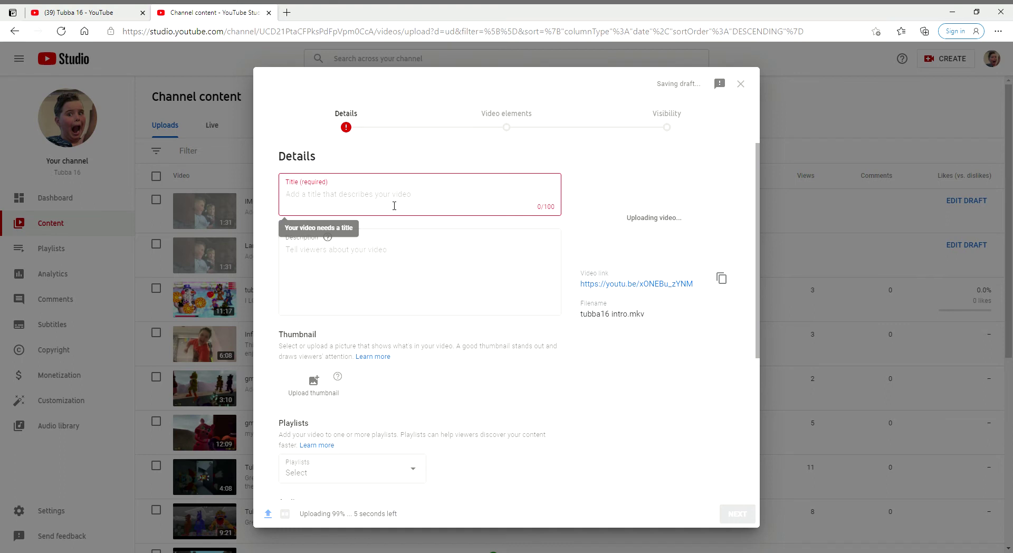
pyautogui.write('new intro')
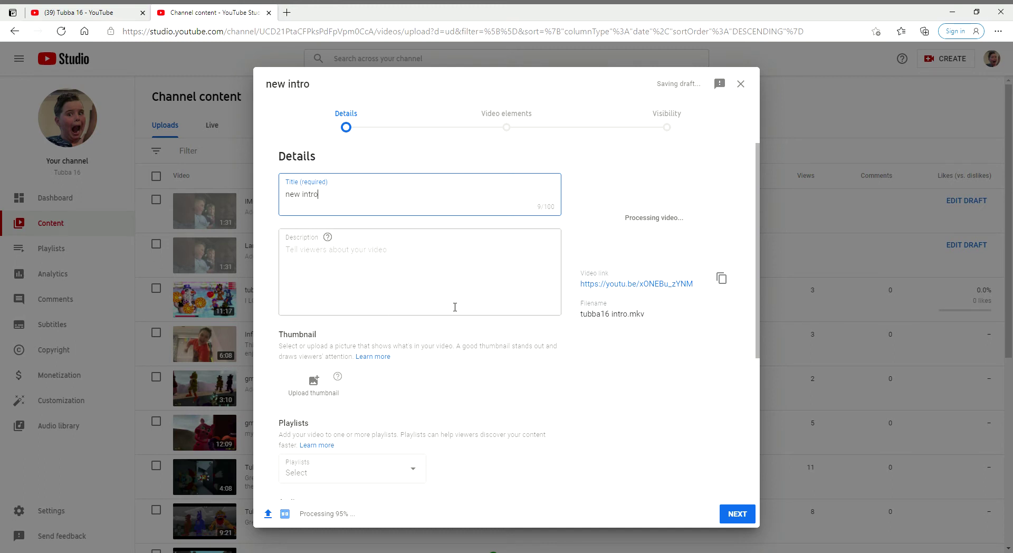
# Enter "my new channel intro" as the video's description.
pyautogui.click(368, 277)
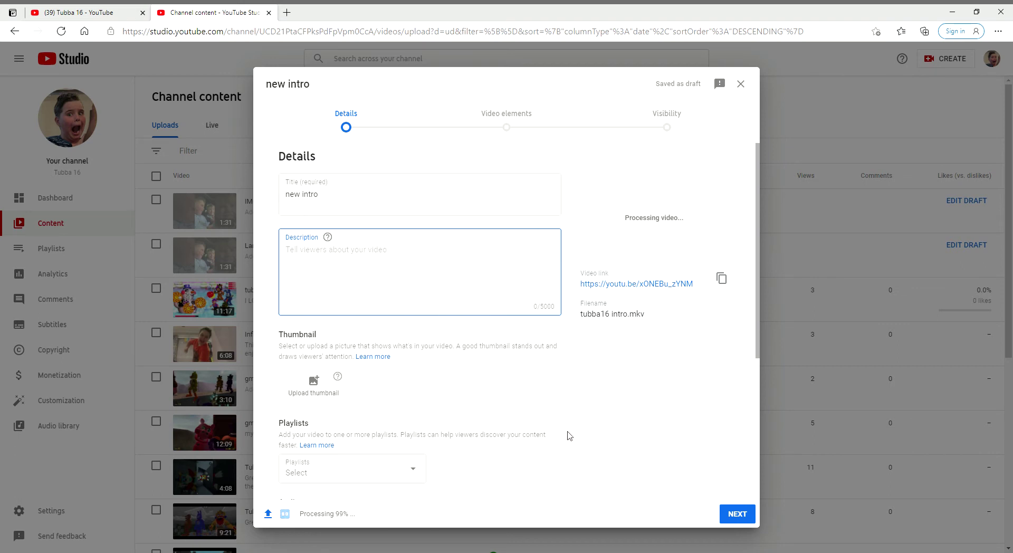
pyautogui.write('my')
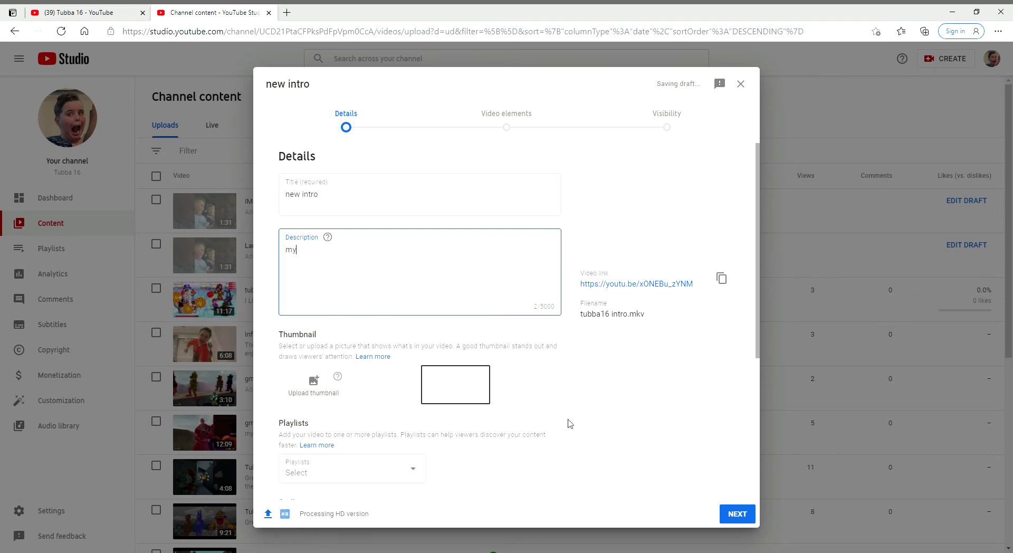
pyautogui.write(' new cha')
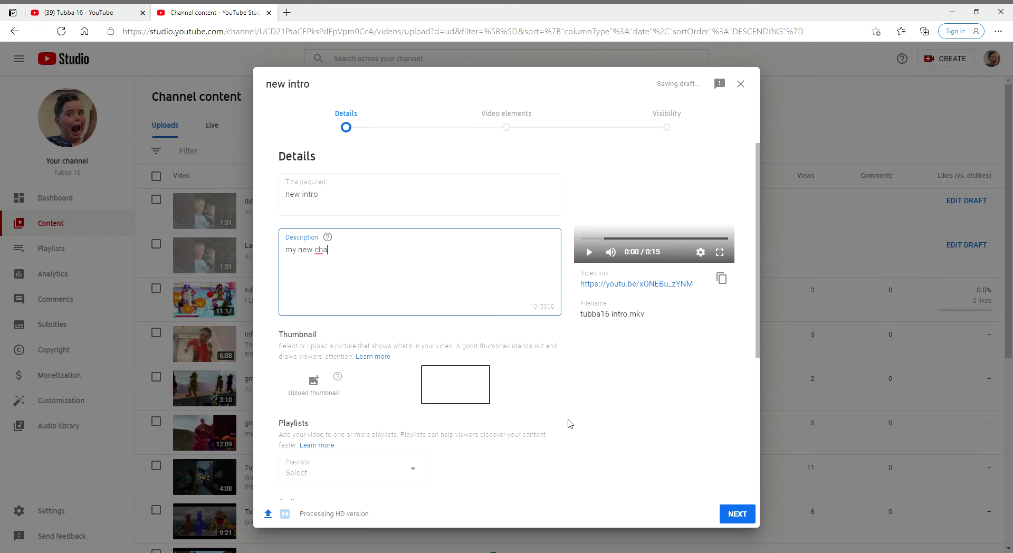
pyautogui.write('nnel intro')
# Mark the new intro video as made for kids.
pyautogui.scroll(-1, 580, 422)
pyautogui.click(591, 415)
pyautogui.scroll(-3, 591, 414)
pyautogui.click(284, 384)
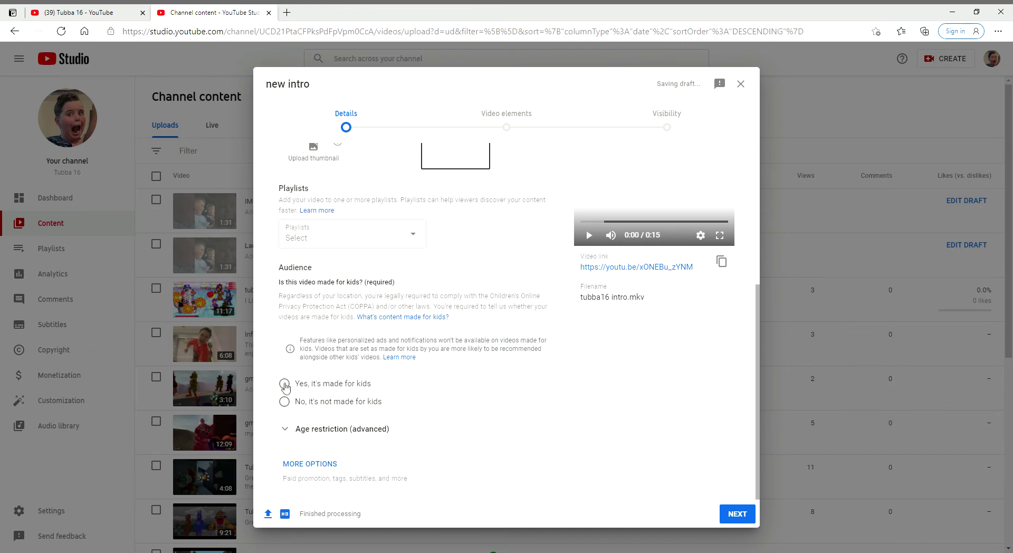
# Publish the new intro video with Public visibility, adding no video elements, and dismiss the sharing dialog.
pyautogui.click(753, 519)
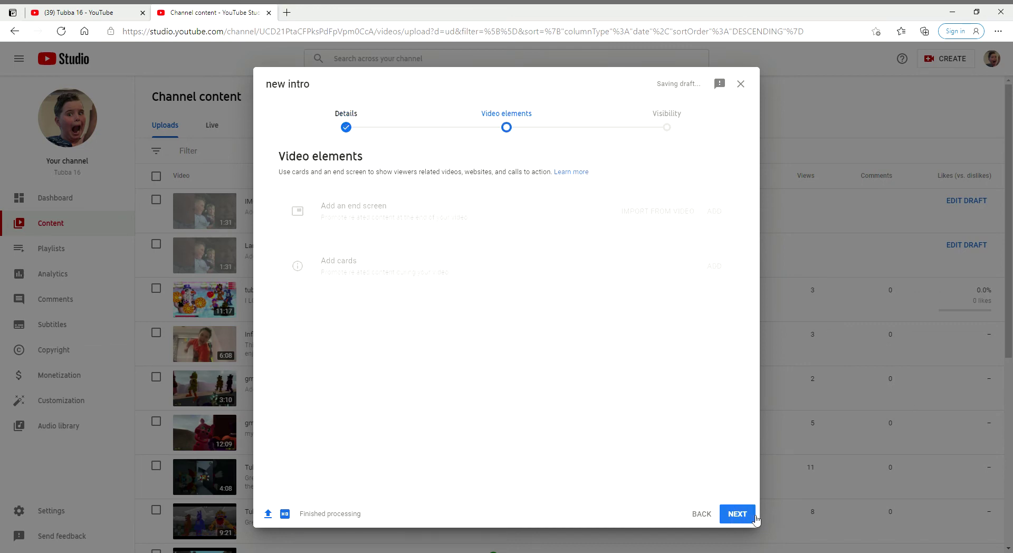
pyautogui.click(755, 519)
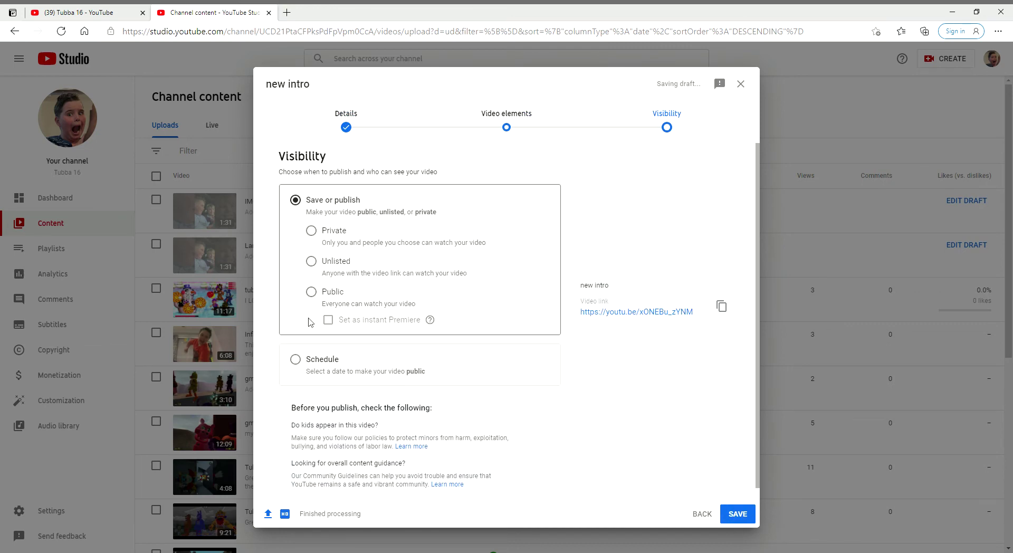
pyautogui.click(323, 295)
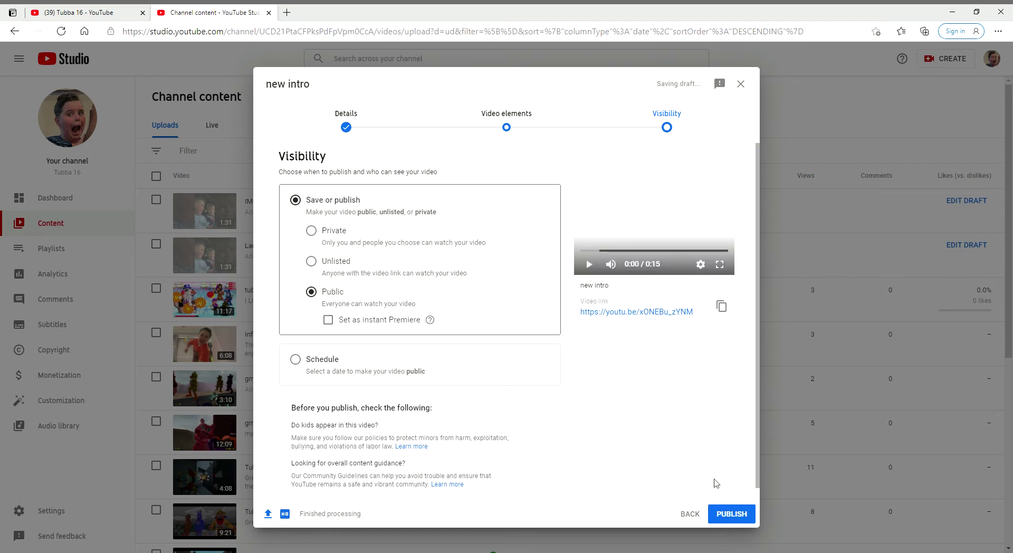
pyautogui.click(741, 515)
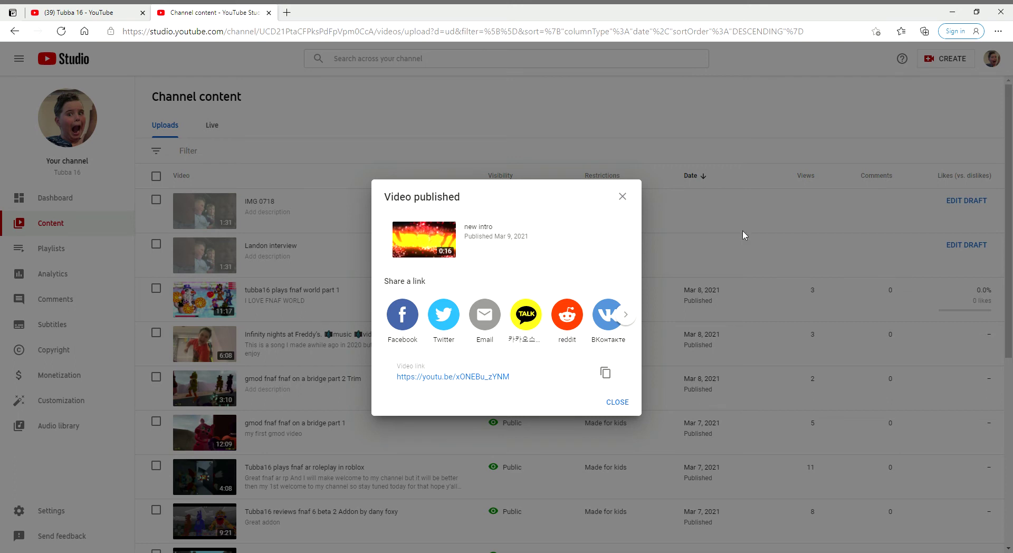
pyautogui.click(623, 196)
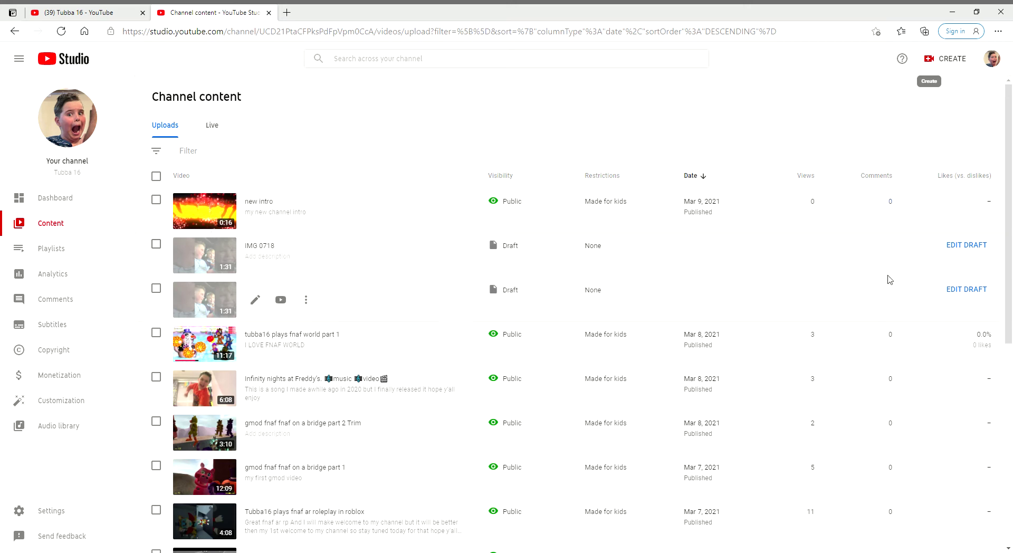
# Open the interview draft listed below IMG 0718 and remove the person's name from its title, keeping "interview".
pyautogui.click(967, 290)
pyautogui.click(419, 201)
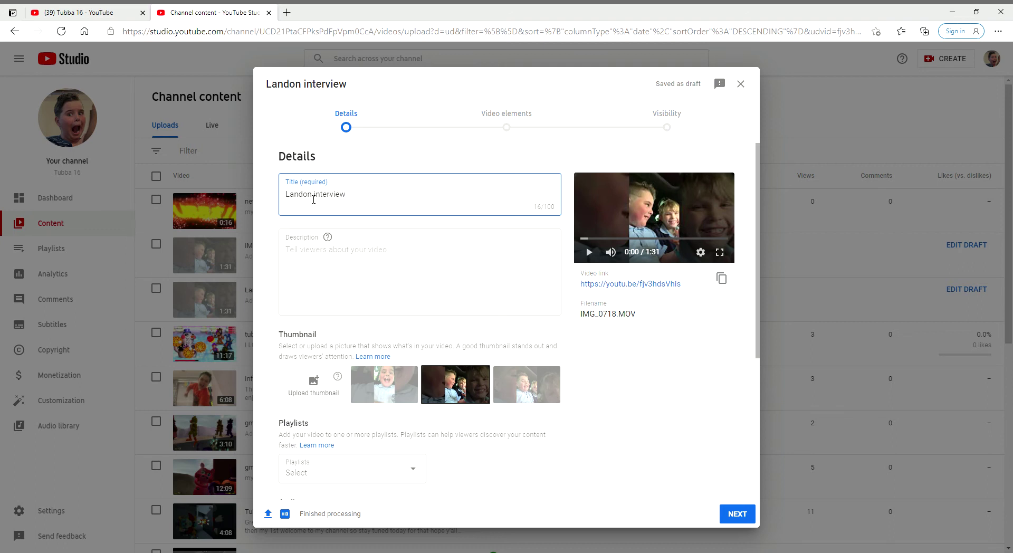
pyautogui.press('BackSpace')
pyautogui.press('BackSpace')
pyautogui.press('BackSpace')
pyautogui.press('BackSpace')
pyautogui.press('BackSpace')
pyautogui.press('BackSpace')
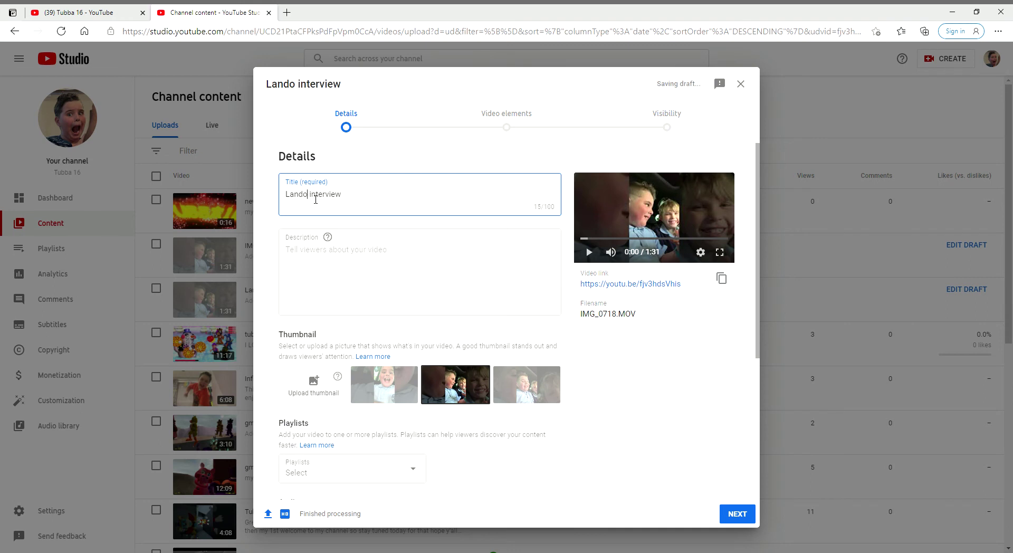
pyautogui.write('benny')
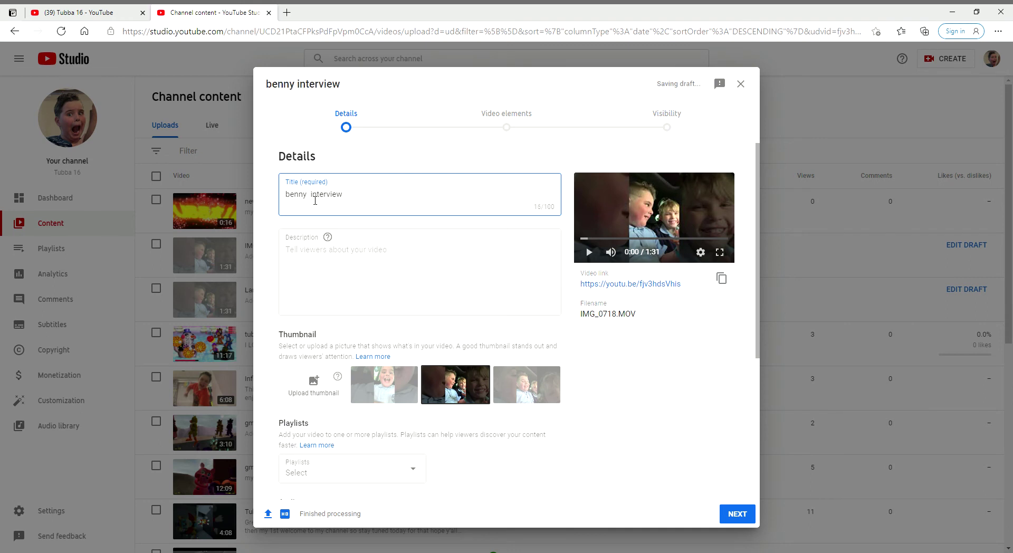
pyautogui.press('BackSpace')
pyautogui.press('BackSpace')
pyautogui.press('BackSpace')
pyautogui.press('BackSpace')
pyautogui.press('BackSpace')
pyautogui.press('BackSpace')
pyautogui.write('t')
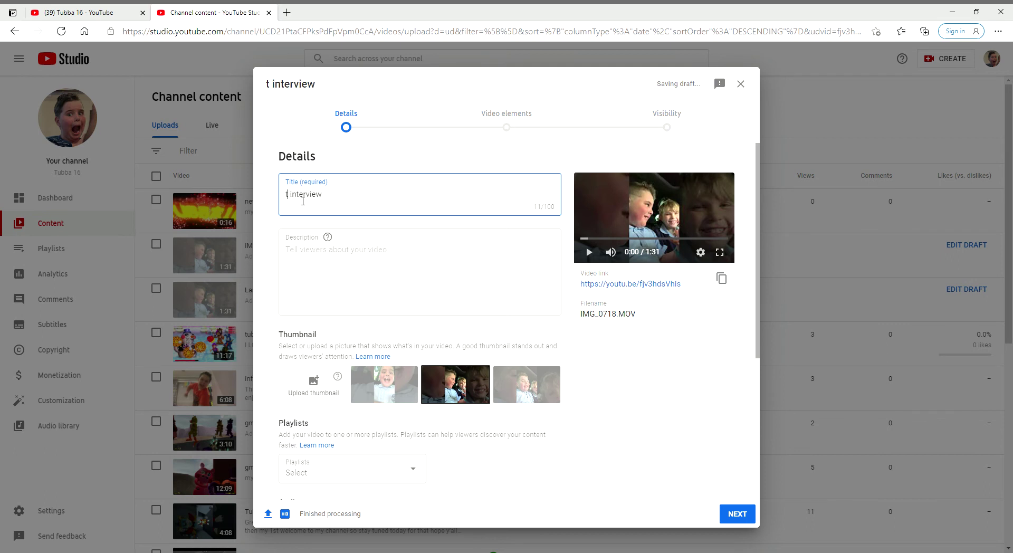
pyautogui.write('ubba')
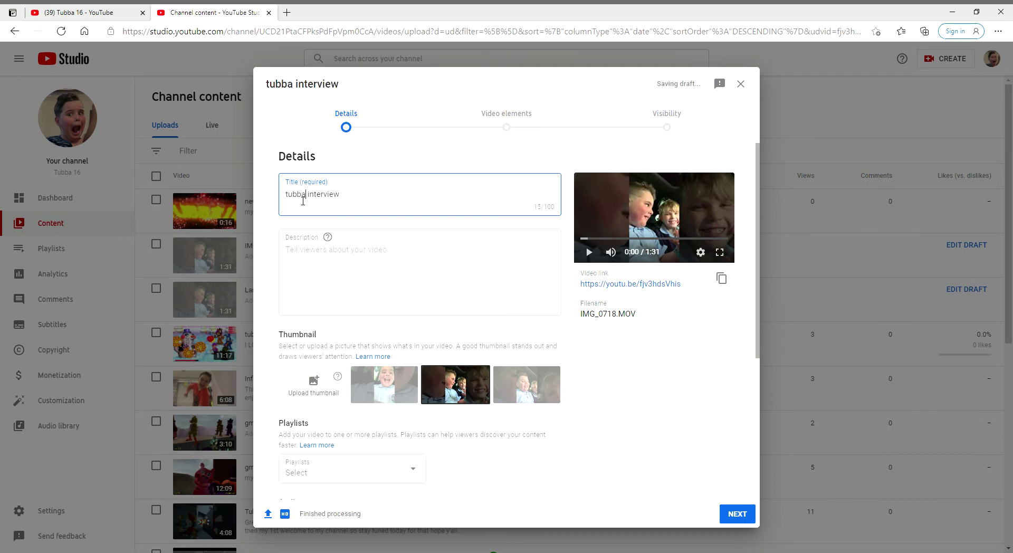
pyautogui.write('16 interview')
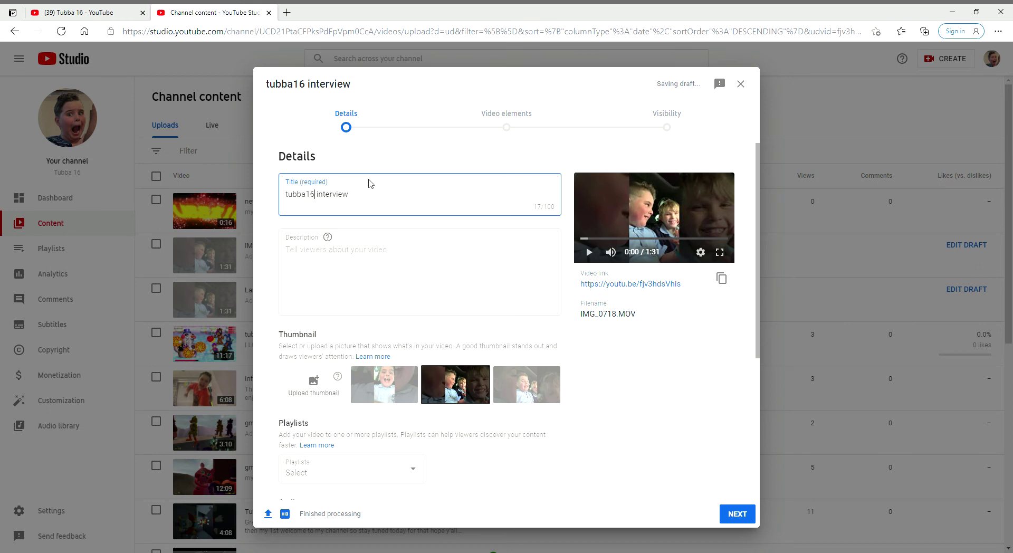
pyautogui.write('s pupworldforever')
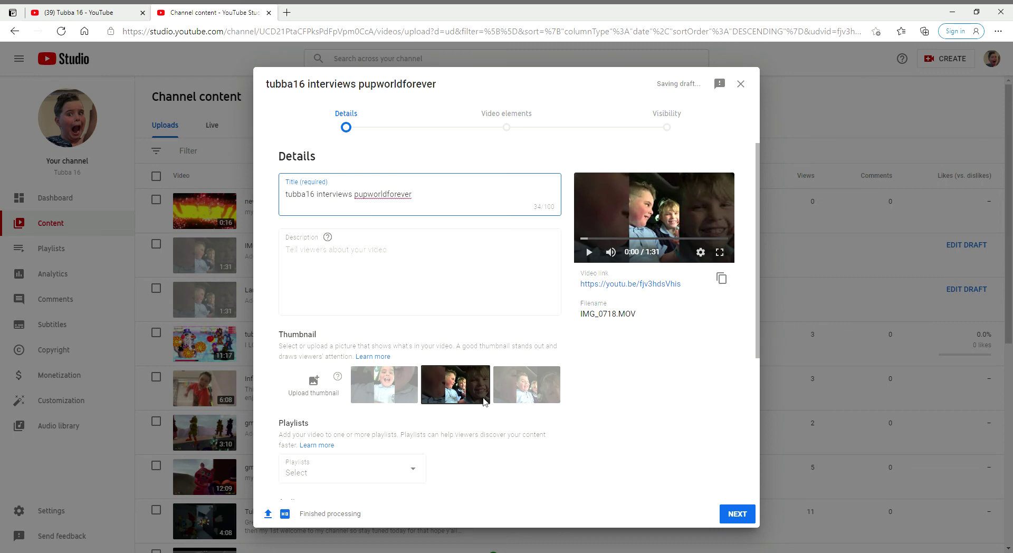
# Mark the interview video as made for kids and continue to its video elements.
pyautogui.scroll(-5, 534, 308)
pyautogui.click(284, 384)
pyautogui.click(743, 514)
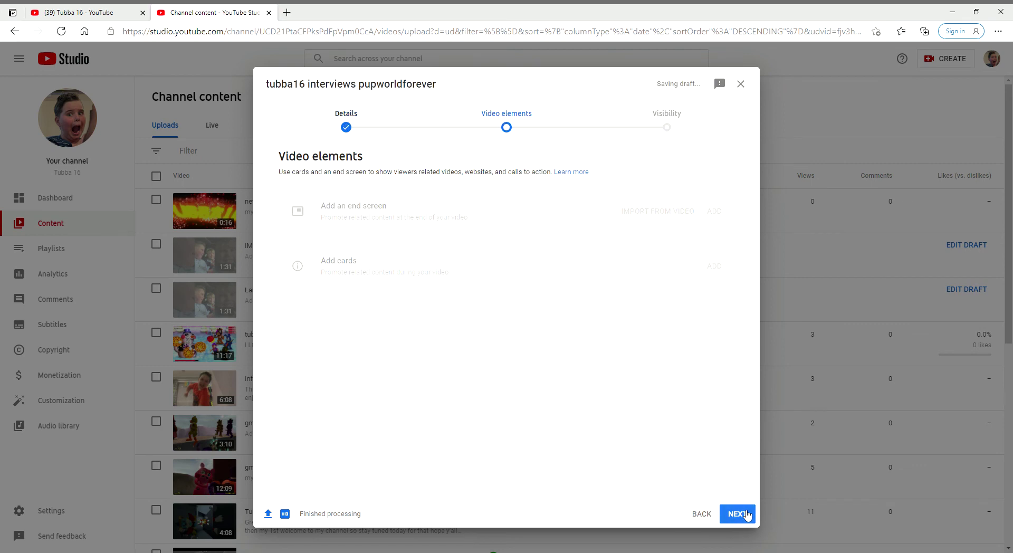
# Save the interview video with Private visibility, adding no end screen or cards.
pyautogui.click(661, 125)
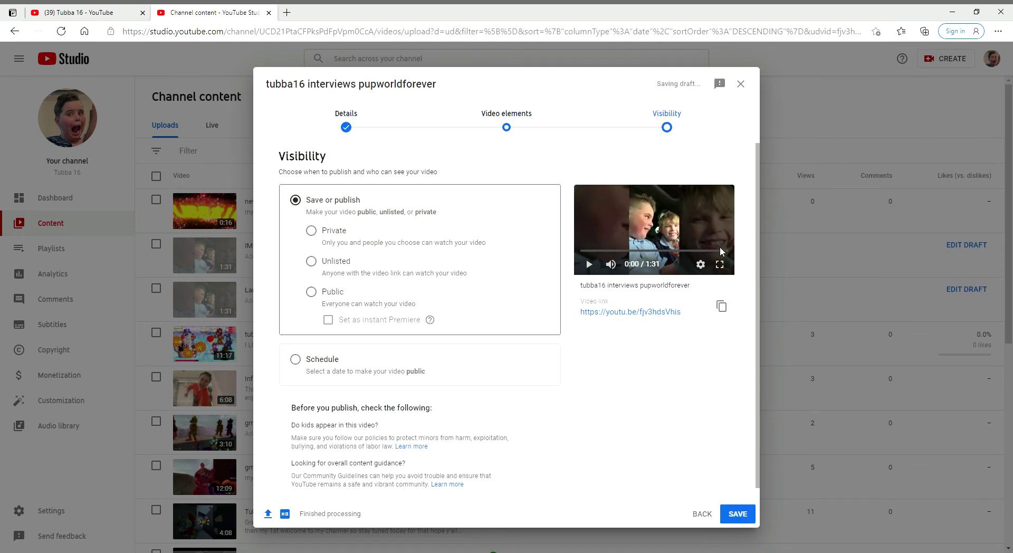
pyautogui.click(311, 230)
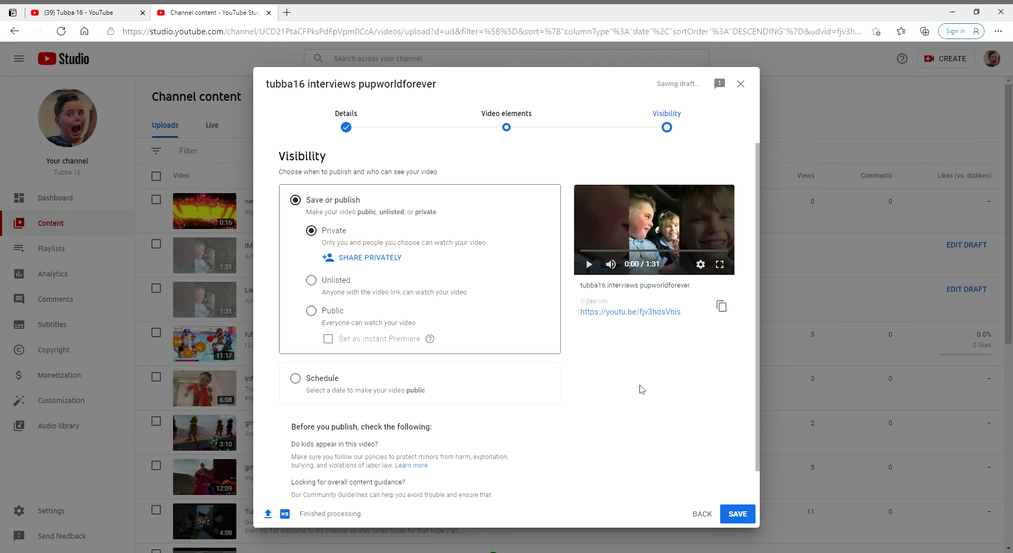
pyautogui.click(732, 517)
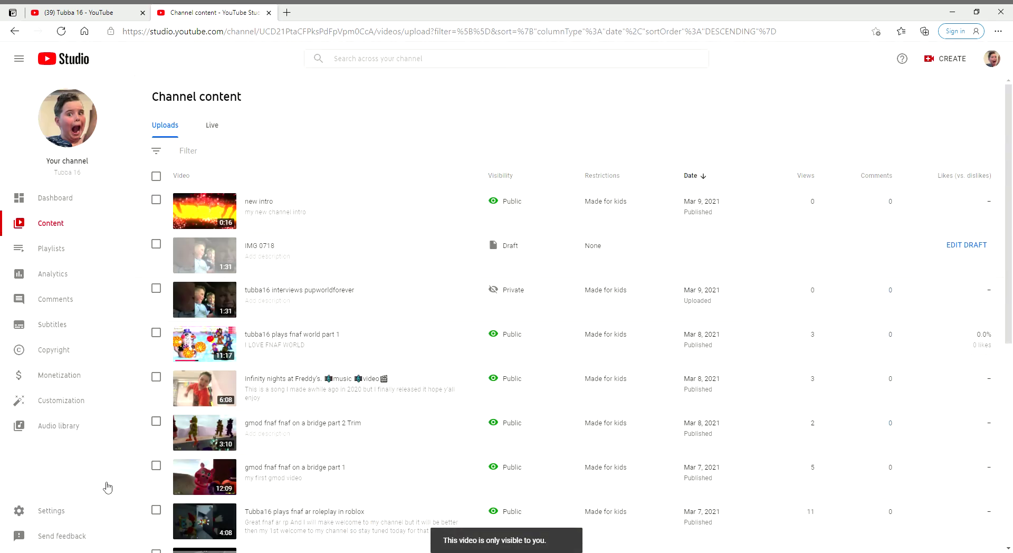
pyautogui.click(976, 246)
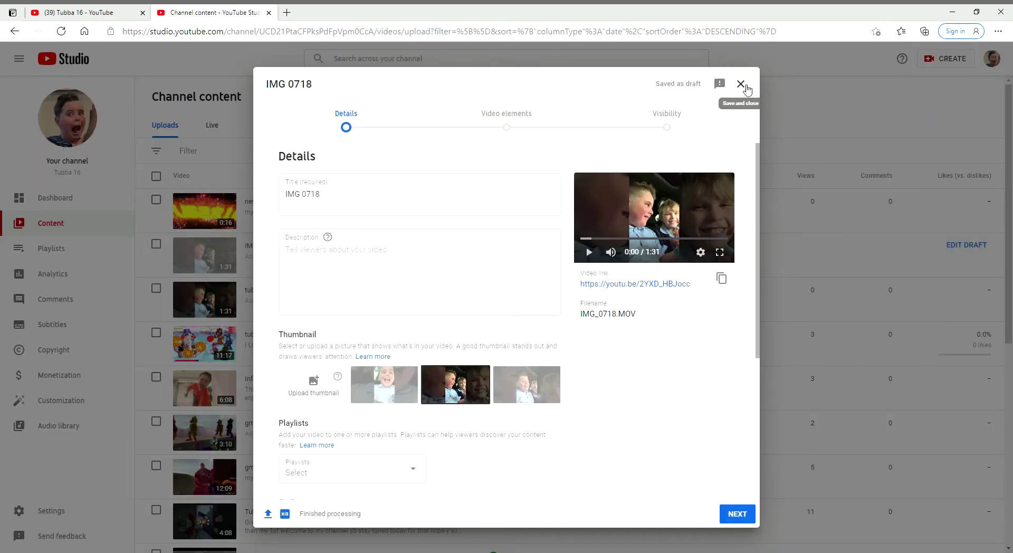
pyautogui.click(741, 84)
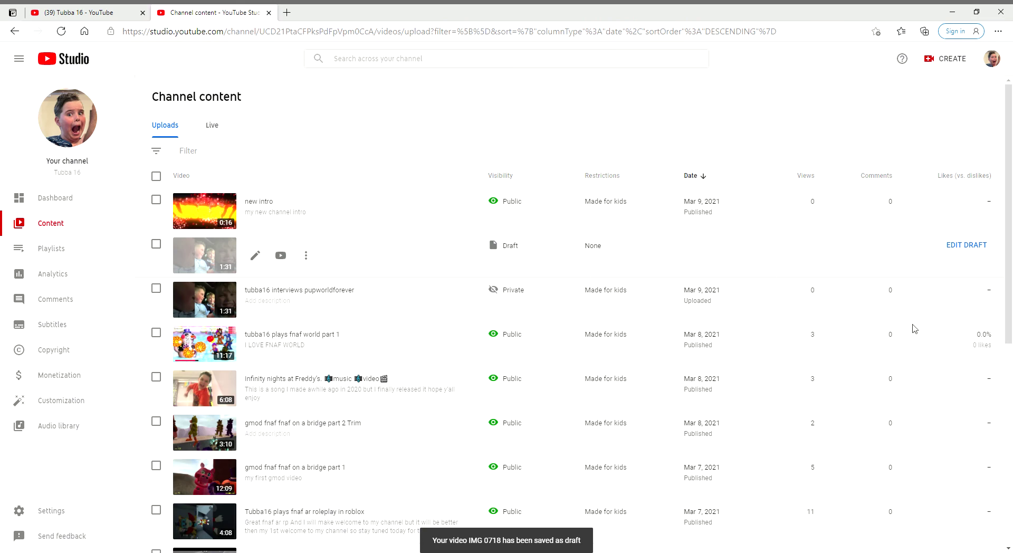
pyautogui.click(306, 256)
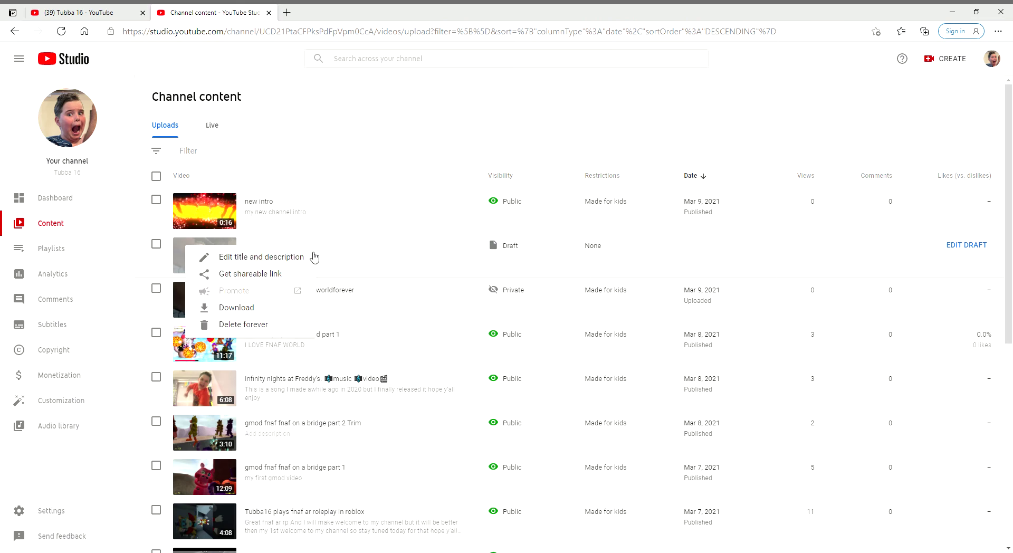
pyautogui.click(265, 325)
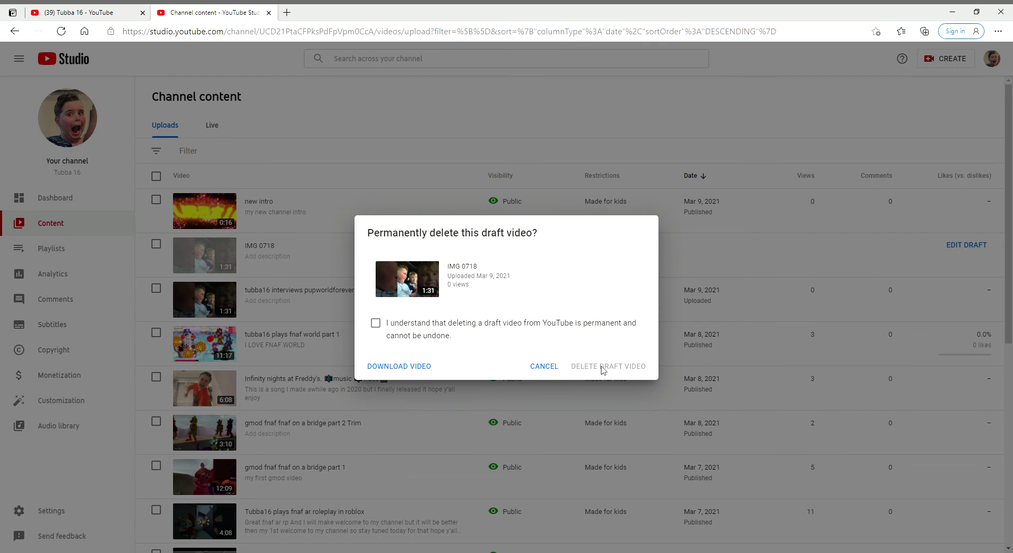
pyautogui.click(546, 367)
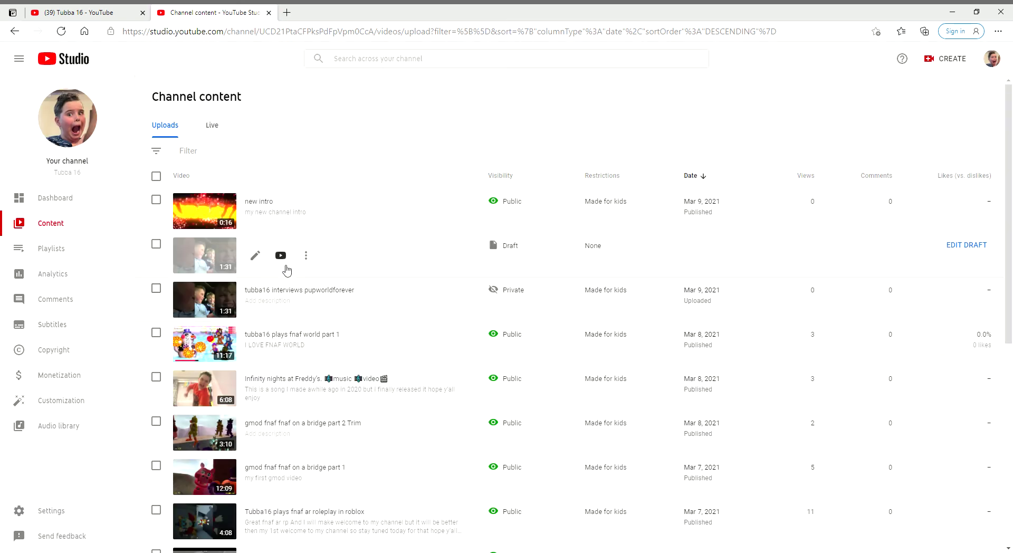
# Permanently delete the leftover IMG 0718 draft video, acknowledging that the deletion cannot be undone.
pyautogui.click(306, 255)
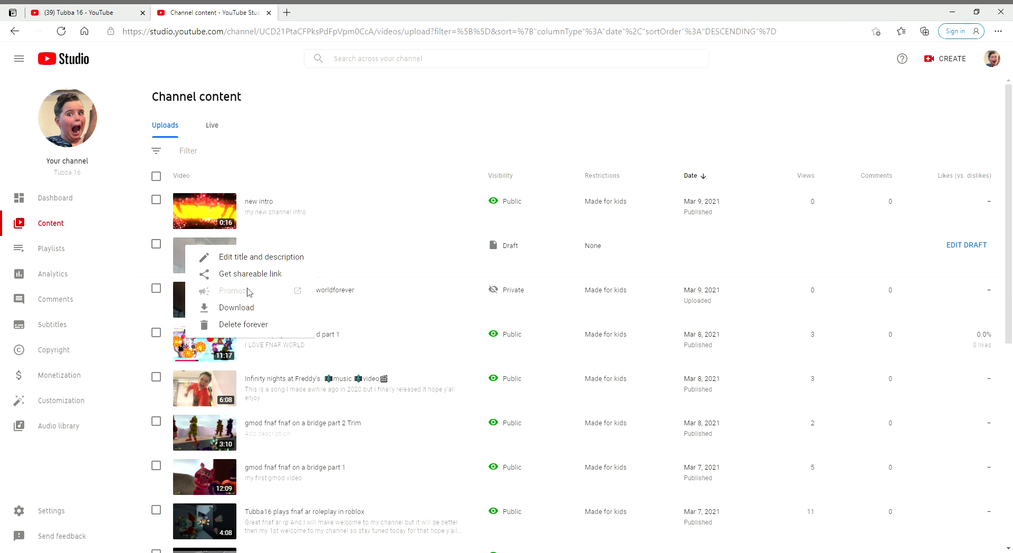
pyautogui.click(264, 325)
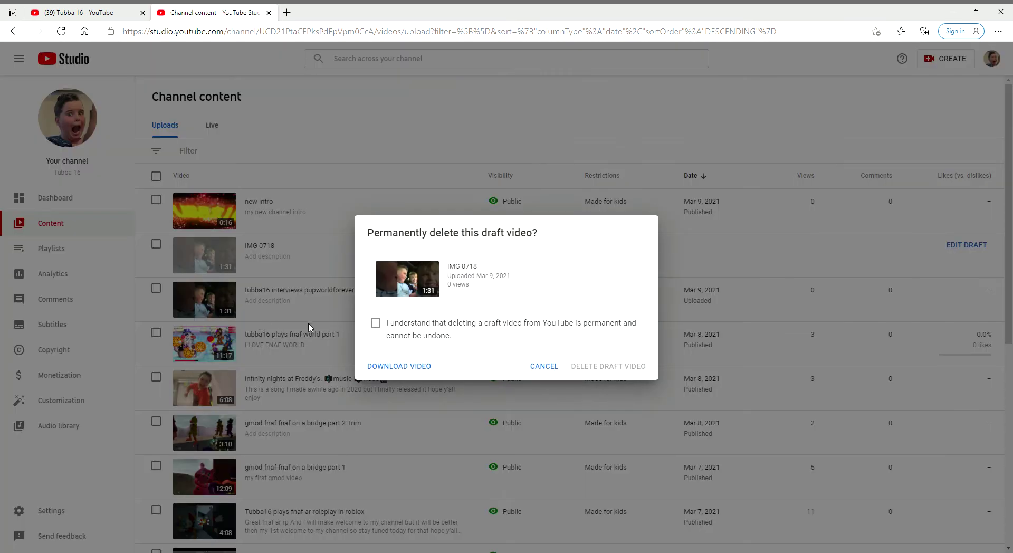
pyautogui.click(375, 324)
pyautogui.click(591, 369)
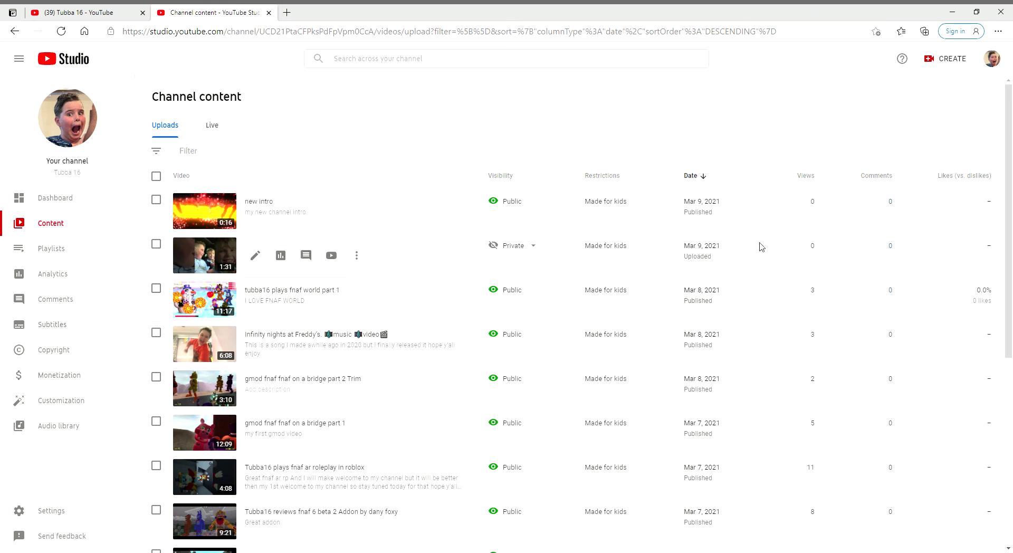
pyautogui.click(356, 261)
pyautogui.click(306, 309)
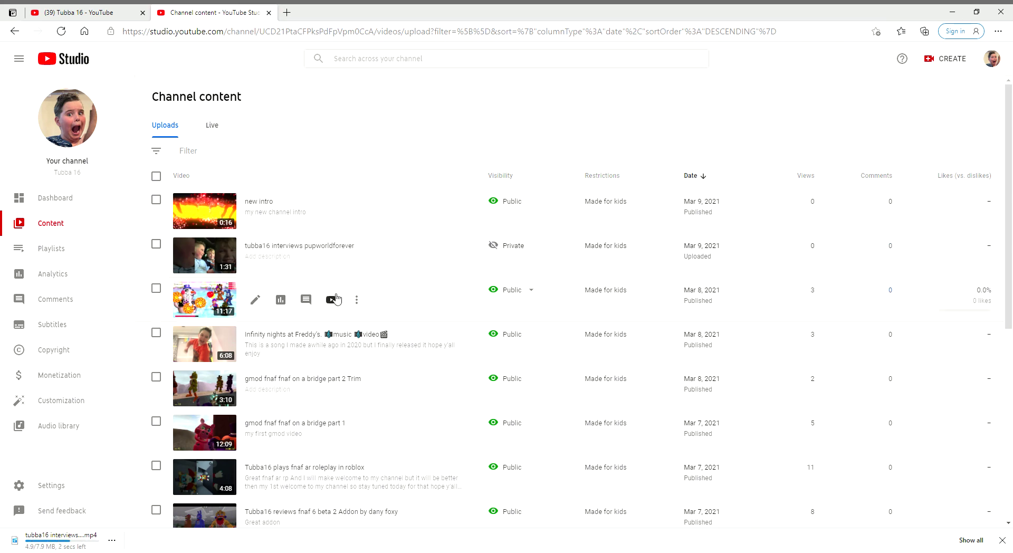
pyautogui.click(358, 261)
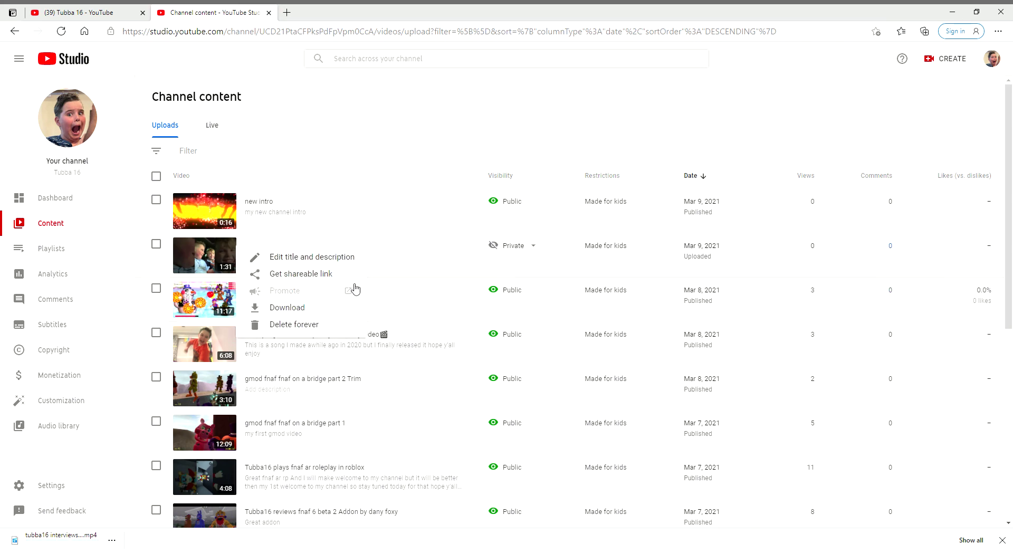
pyautogui.click(298, 323)
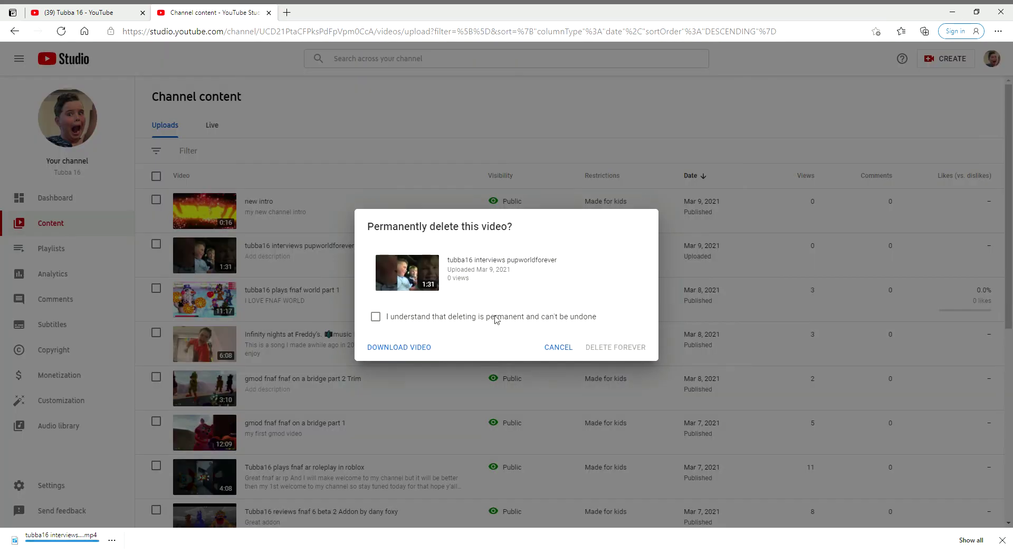
pyautogui.click(375, 317)
pyautogui.click(604, 349)
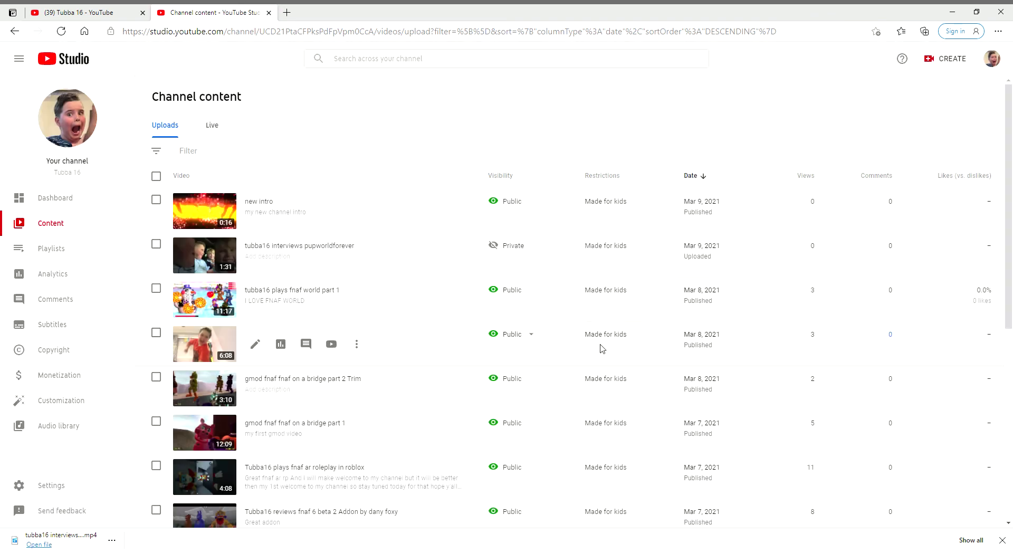